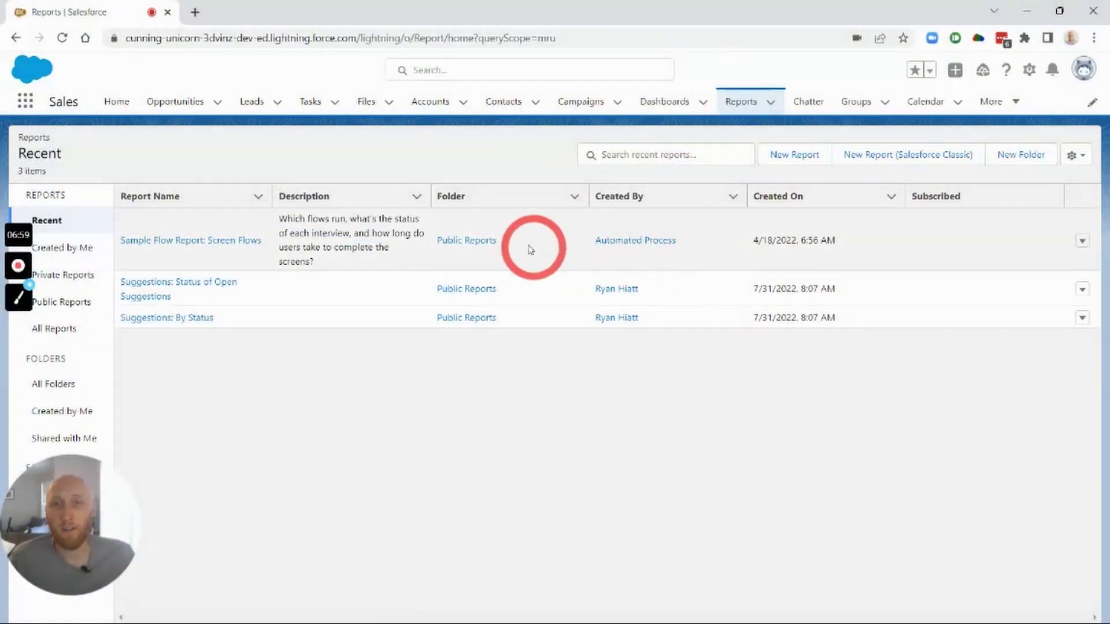
Start a new report from the Reports tab's recent reports list
left_click(793, 155)
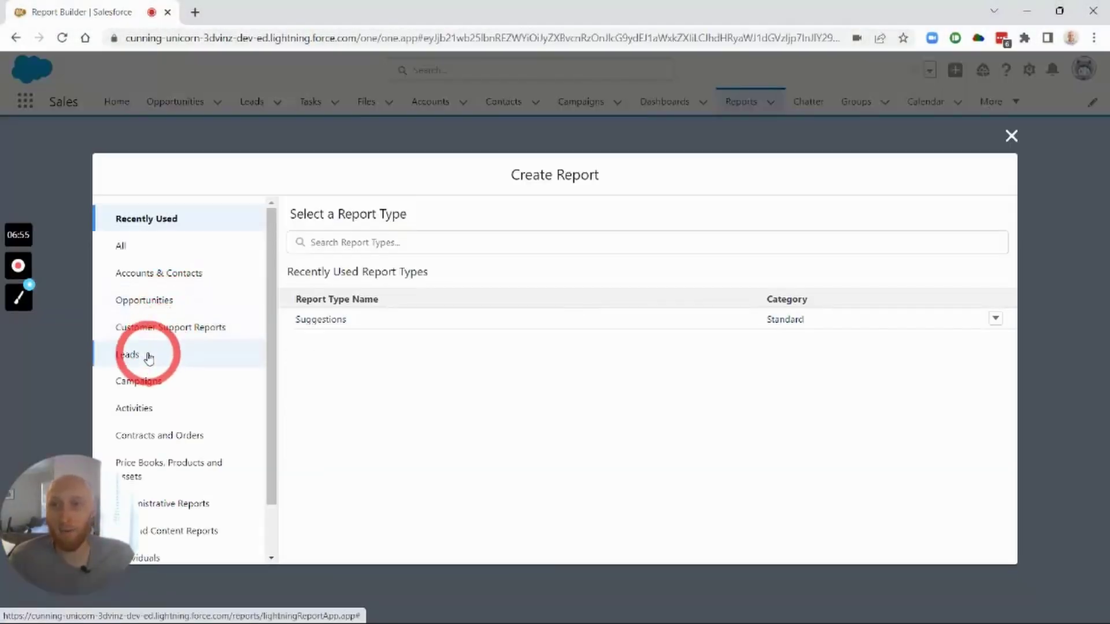
Start a new report on the standard Leads report type
left_click(143, 355)
left_click(392, 242)
type("lead")
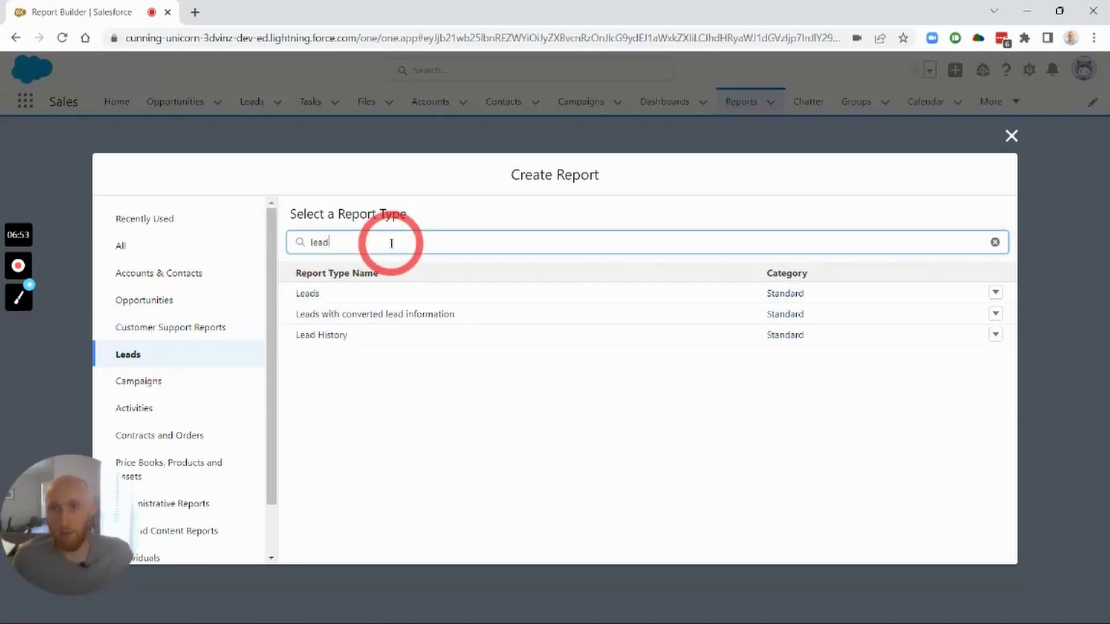
left_click(317, 294)
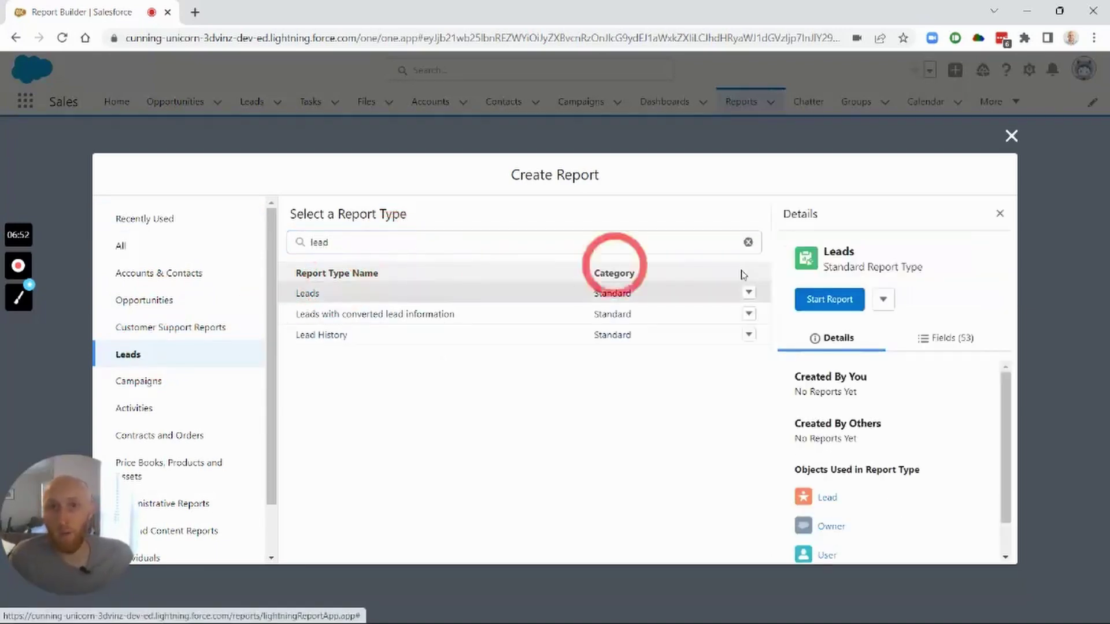
left_click(854, 302)
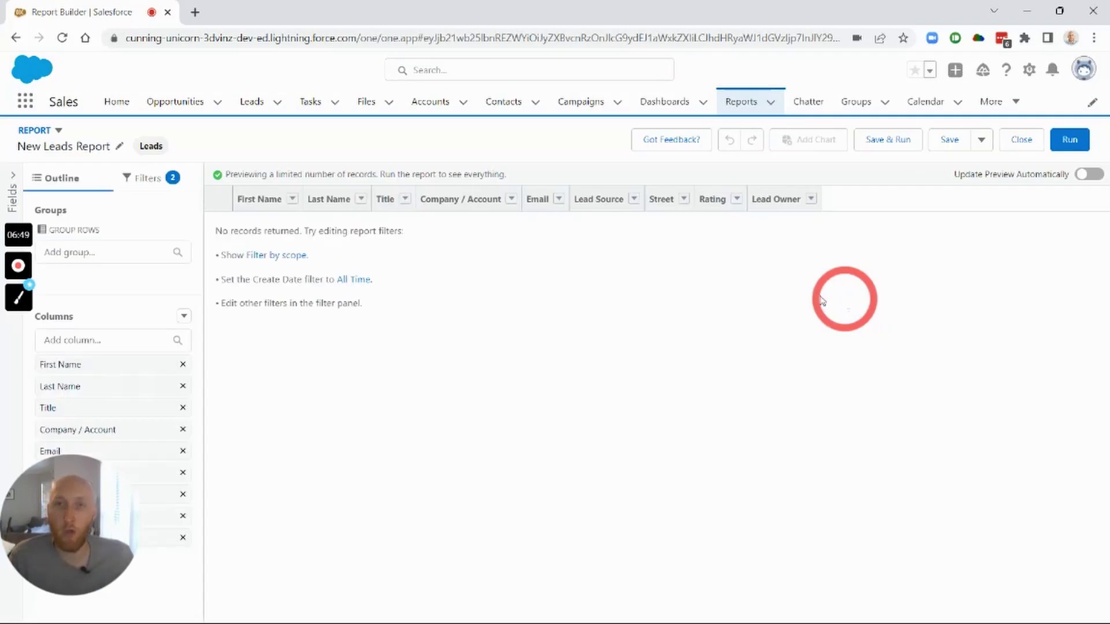
Try adding a Lead Owner filter to the report, then discard it
left_click(145, 185)
left_click(116, 234)
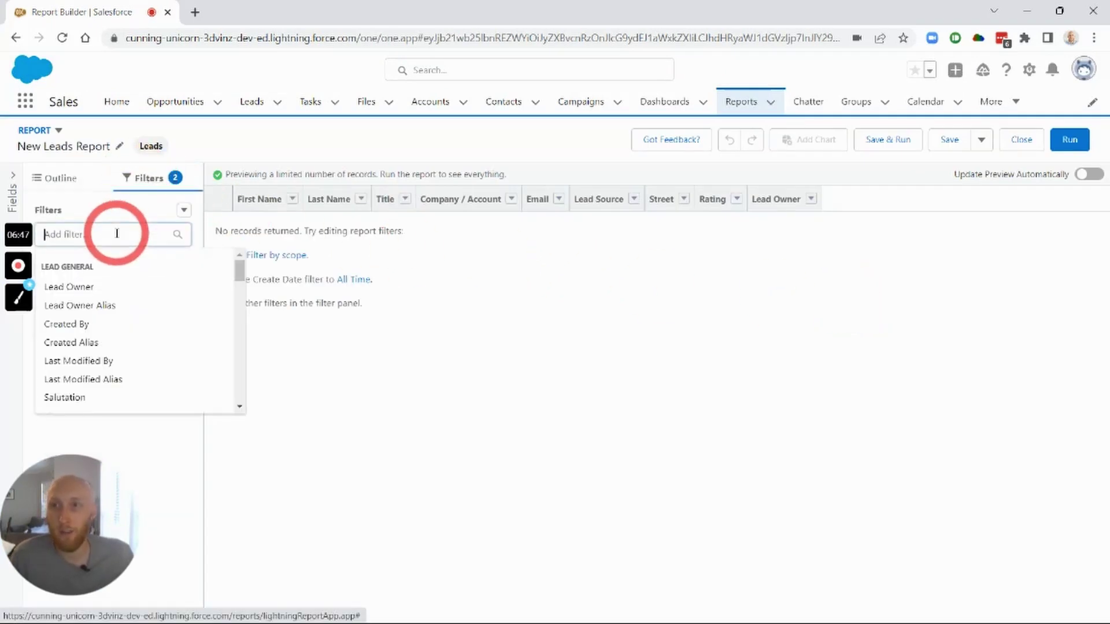
type("activ")
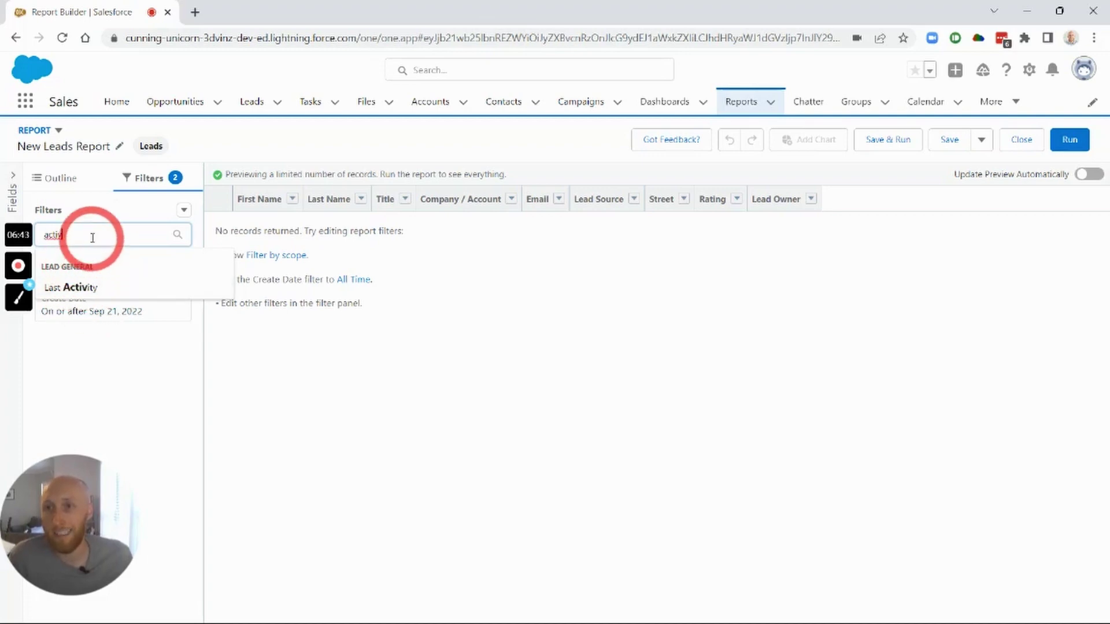
key("BackSpace")
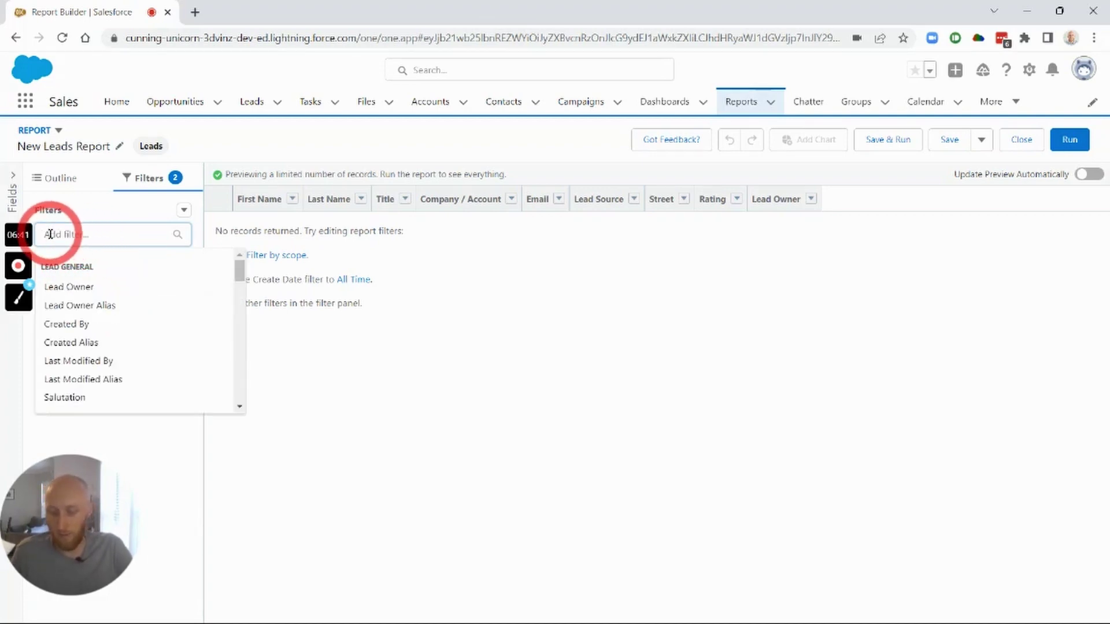
type("a")
key("BackSpace")
type("owner")
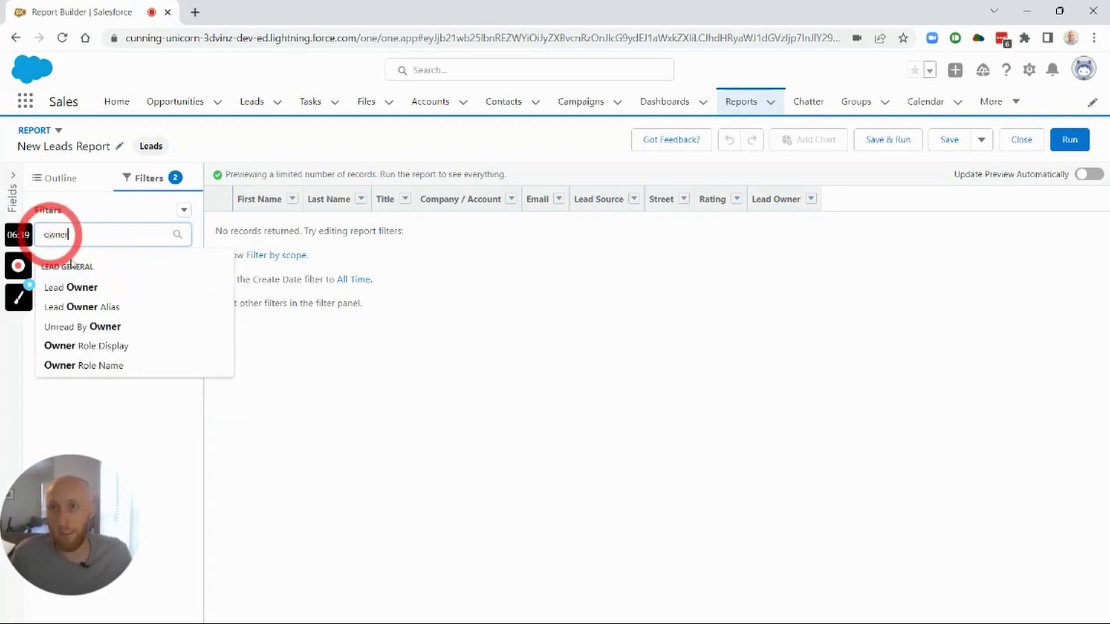
left_click(75, 288)
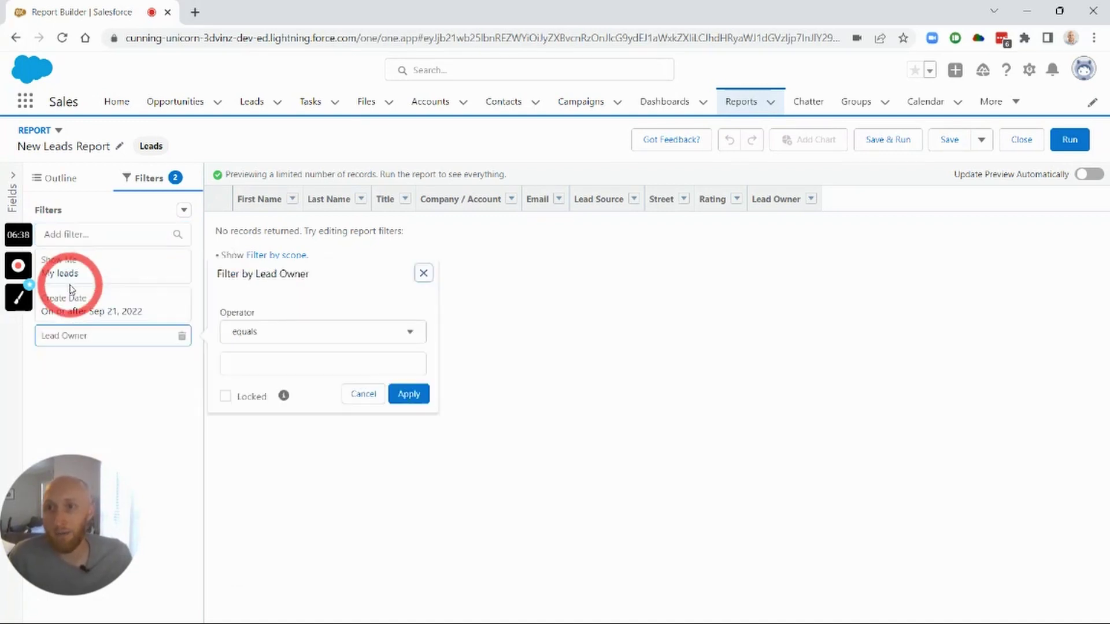
left_click(284, 342)
scroll(316, 391, "down", 2)
scroll(315, 396, "up", 2)
left_click(399, 295)
left_click(413, 278)
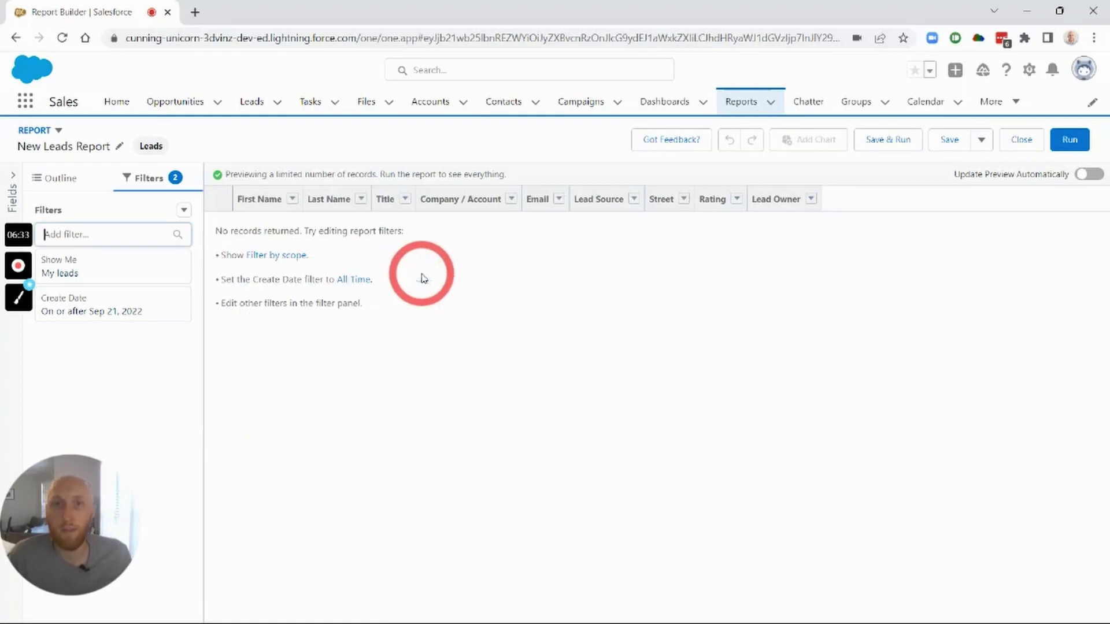
left_click(1029, 69)
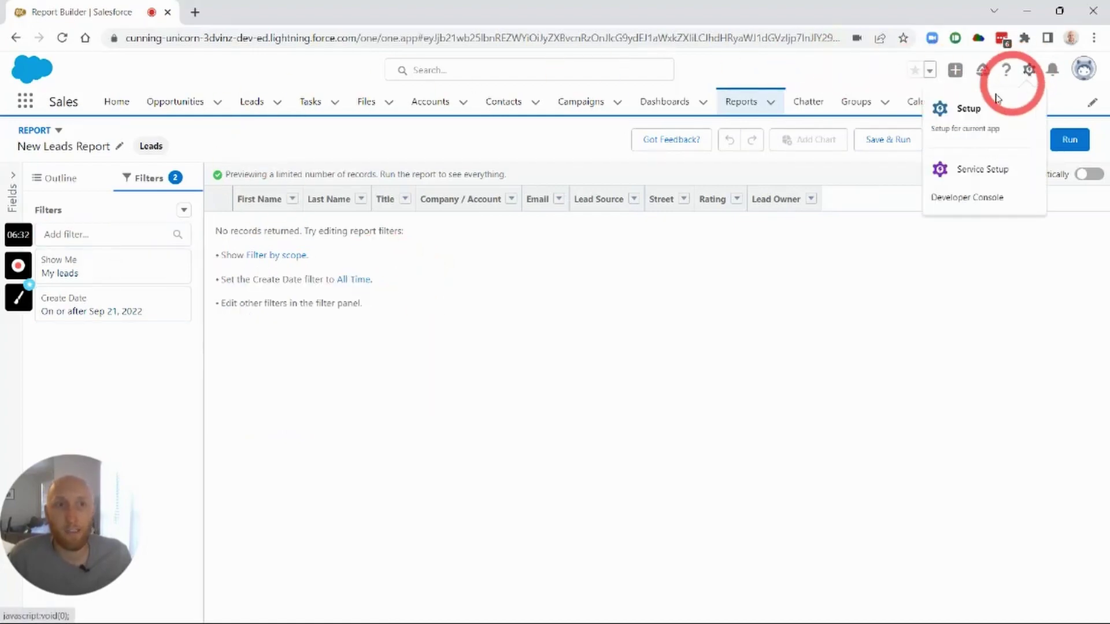
Open Setup in a new tab and reach the All Custom Report Types list
left_click(968, 111)
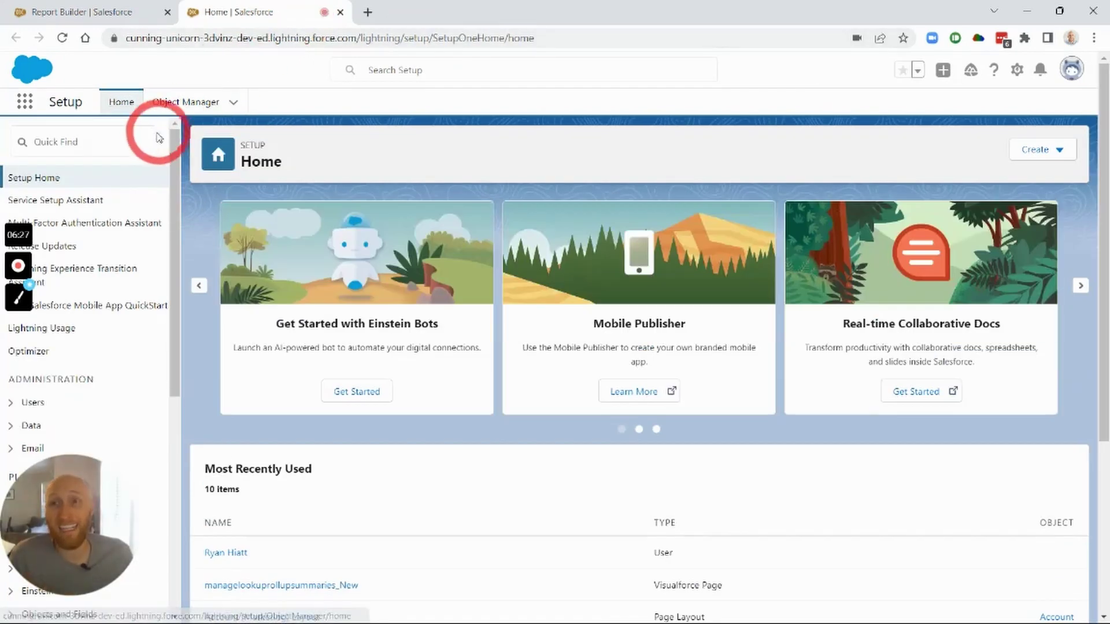
left_click(137, 139)
type("report type")
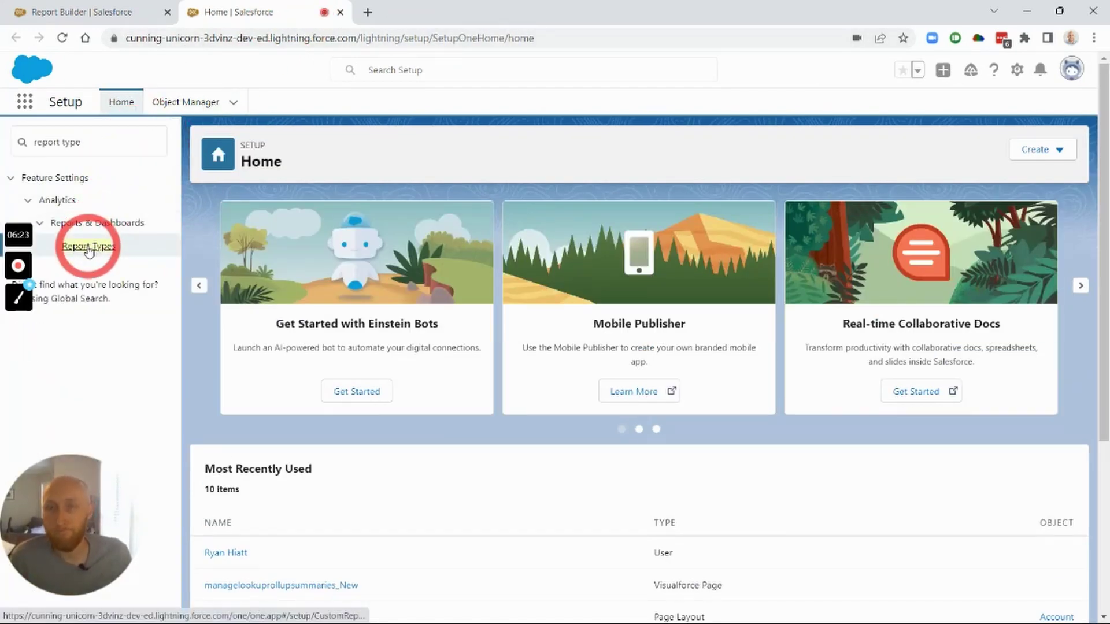
left_click(90, 248)
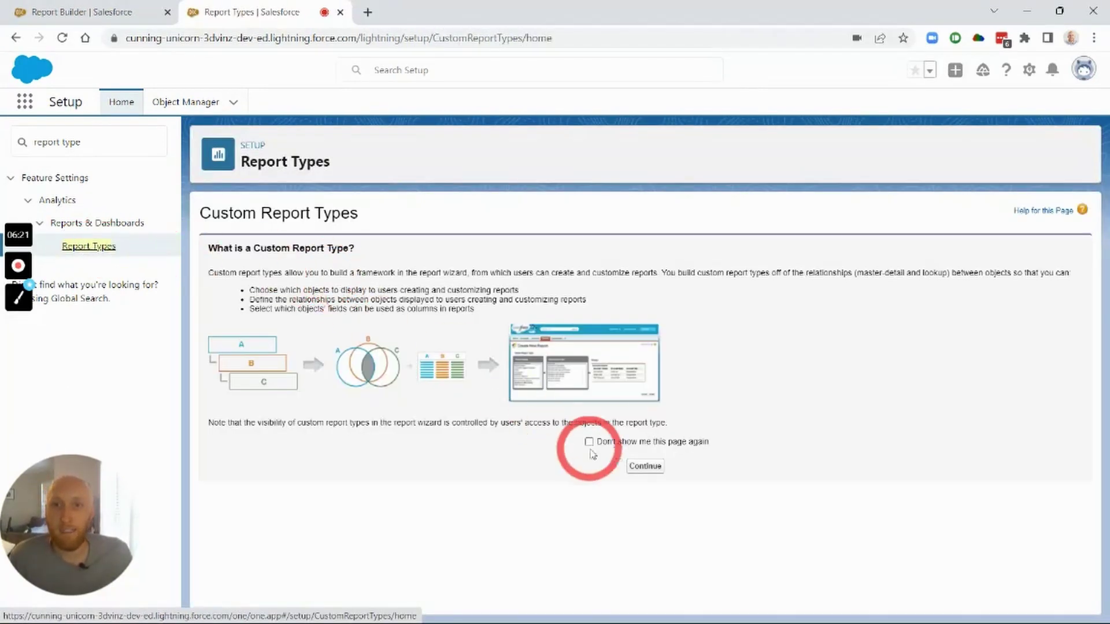
left_click(657, 472)
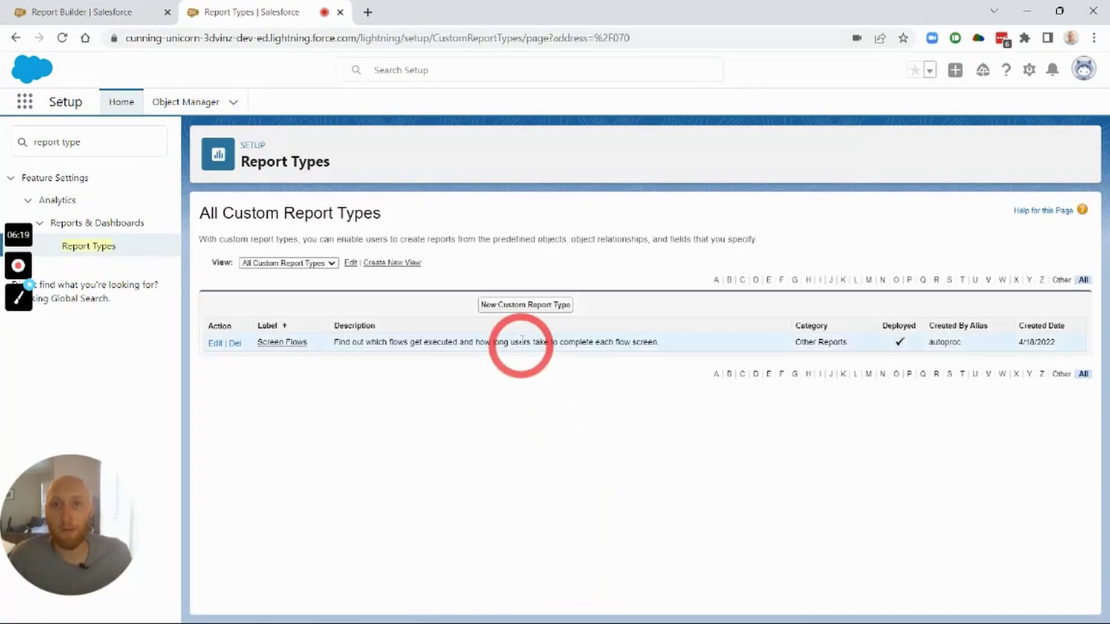
Begin a new custom report type with Leads as the primary object
left_click(520, 308)
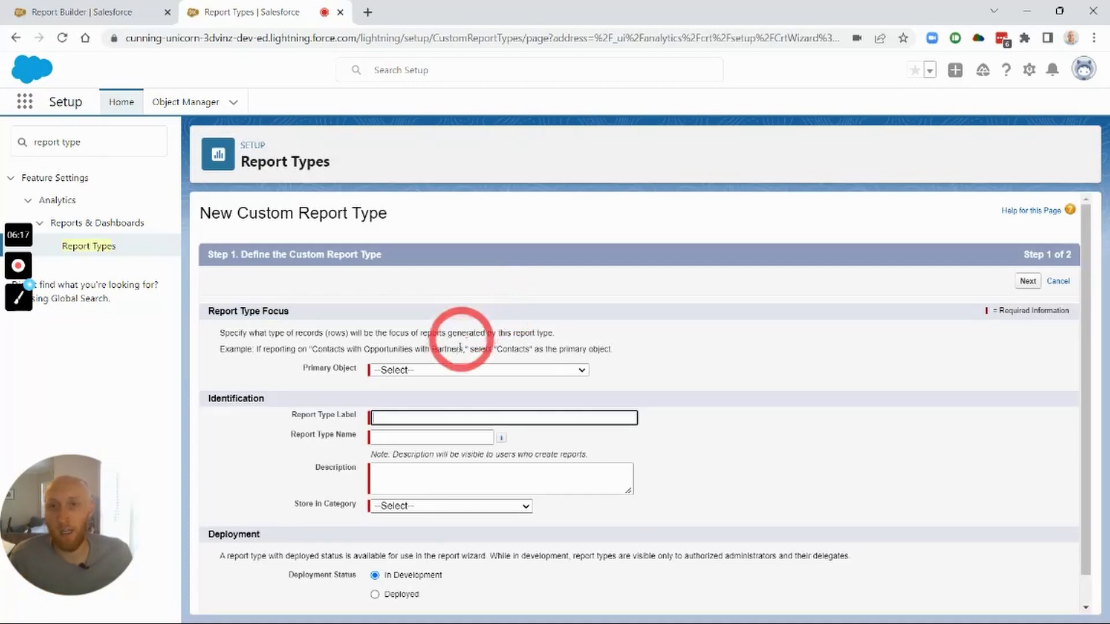
left_click(454, 370)
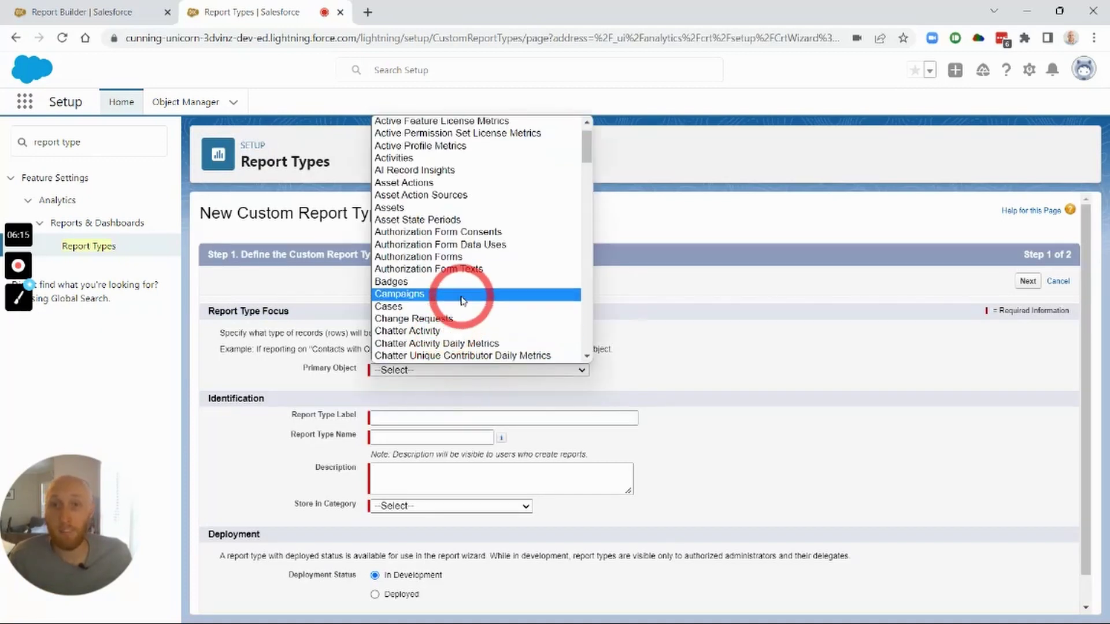
scroll(458, 300, "down", 15)
scroll(458, 290, "down", 5)
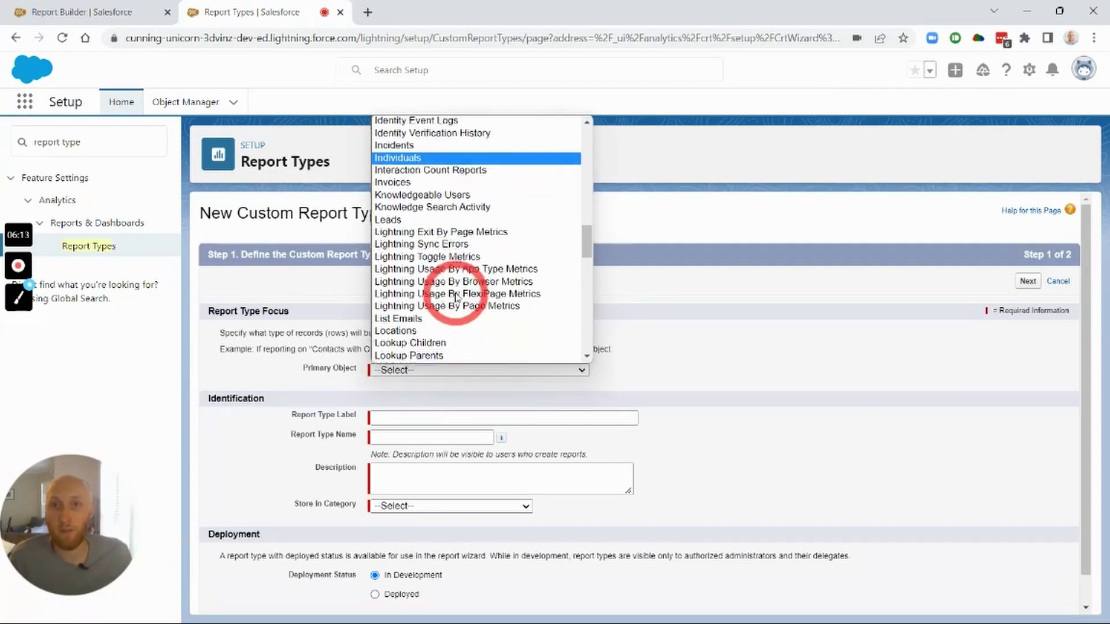
left_click(423, 214)
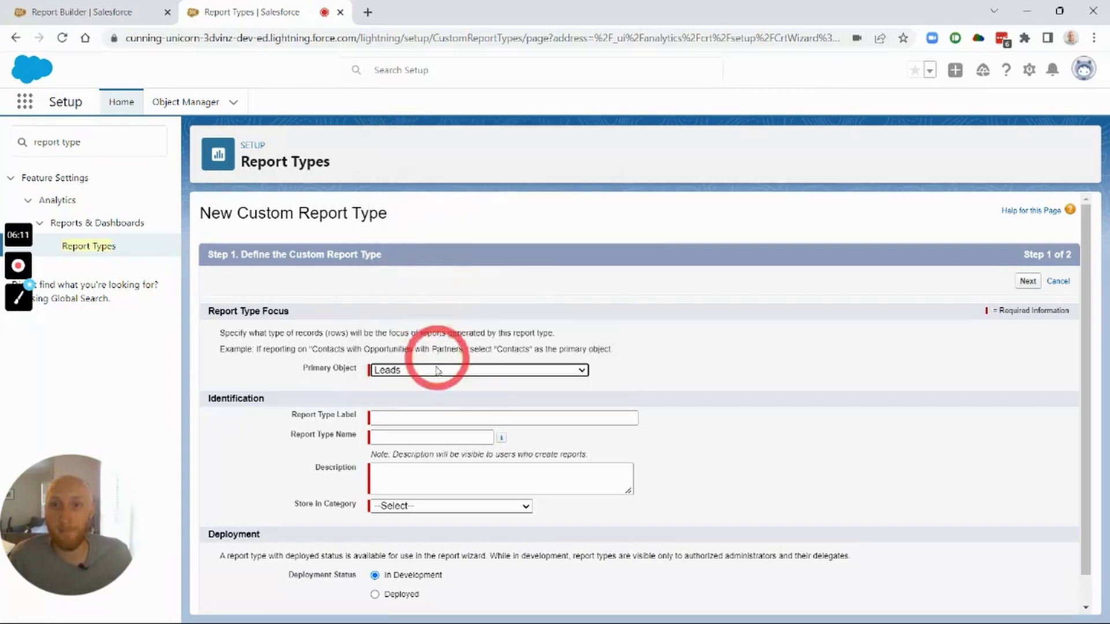
Label it 'Lead with Inactive Owners', reuse the label as description, file under Leads, deploy
left_click(422, 414)
type("Lead with Inactive Owners")
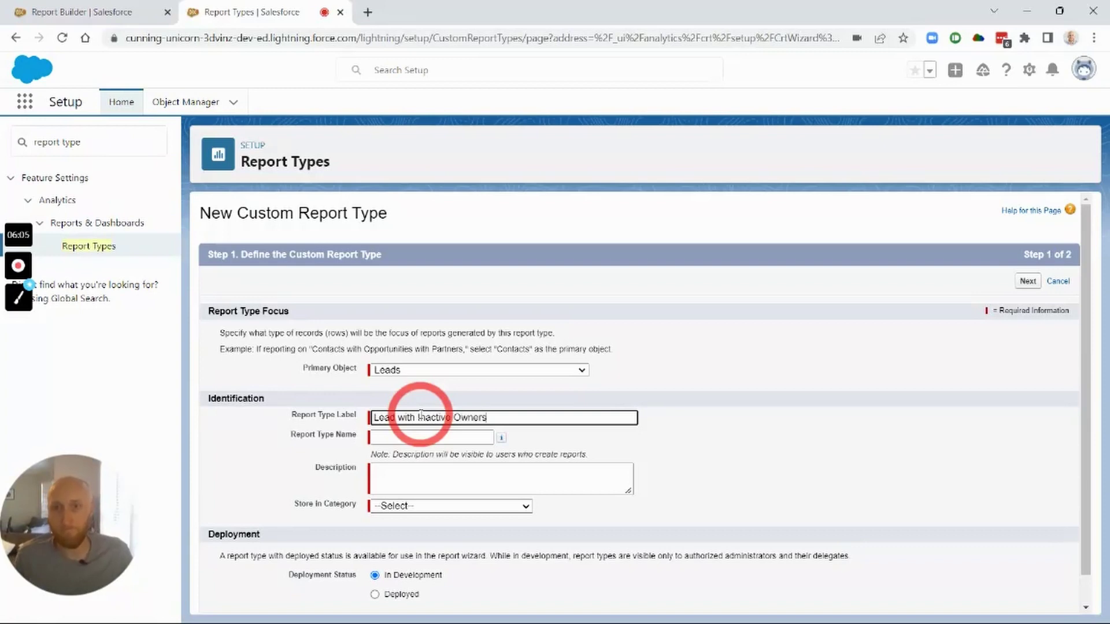
left_click_drag(471, 417, 371, 419)
key("ctrl+c")
left_click(424, 475)
key("ctrl+v")
left_click(433, 506)
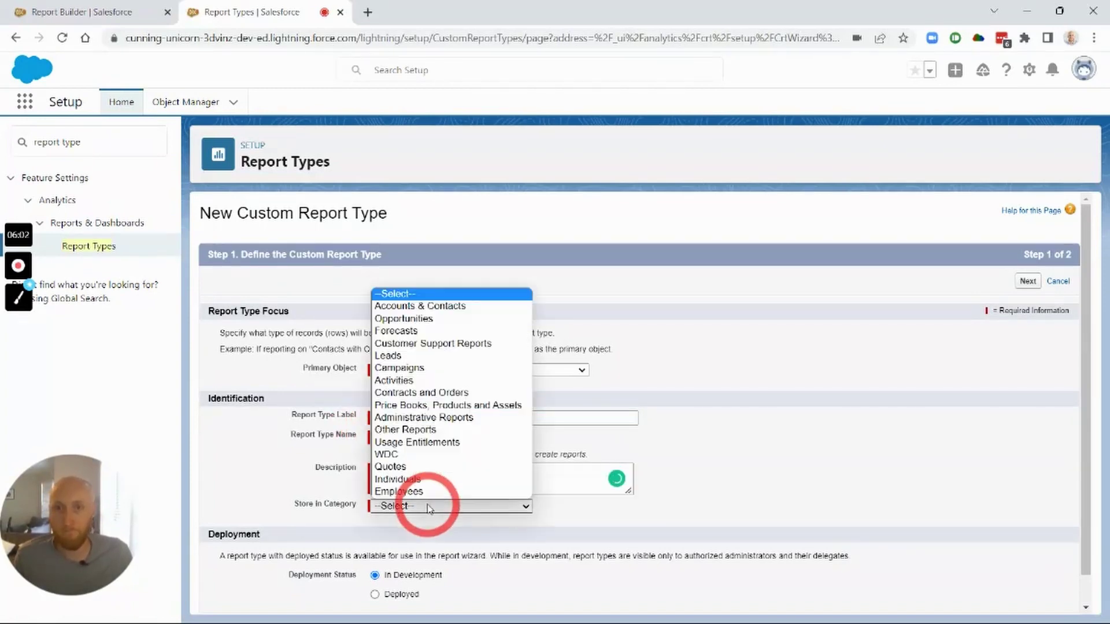
left_click(422, 356)
scroll(394, 503, "down", 1)
left_click(376, 563)
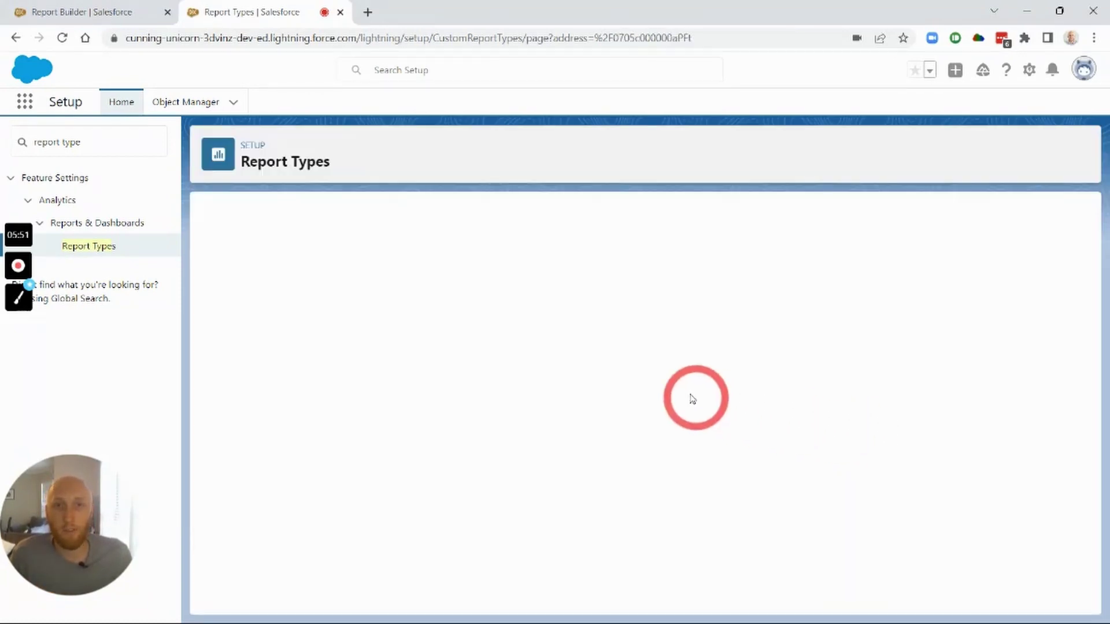
scroll(674, 374, "down", 1)
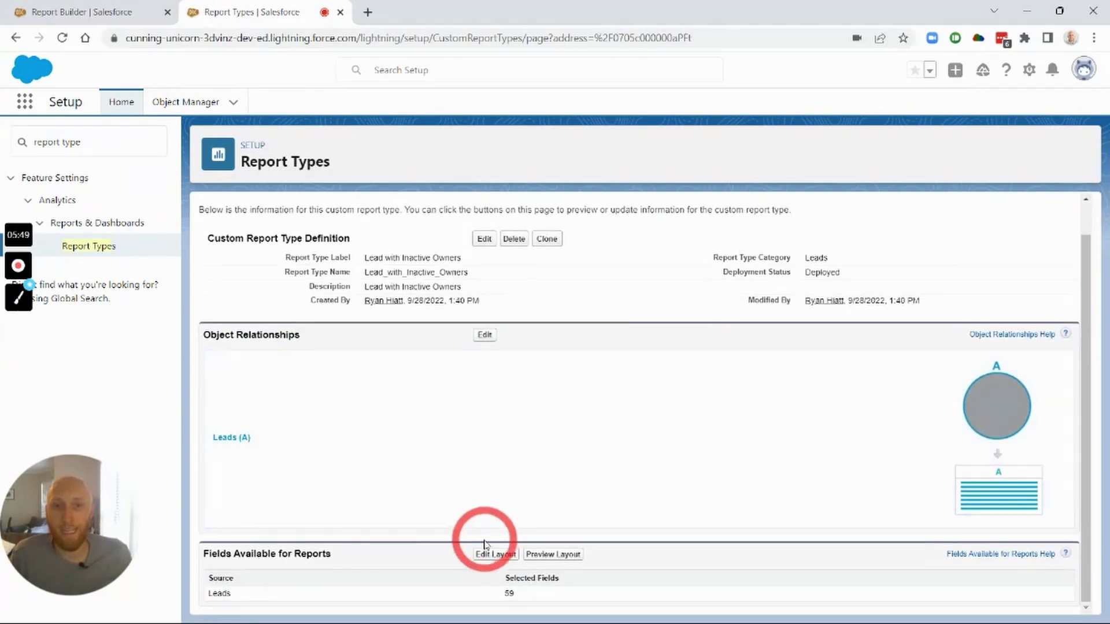
Add the Lead Owner's Active lookup field to the report type layout and save
left_click(487, 555)
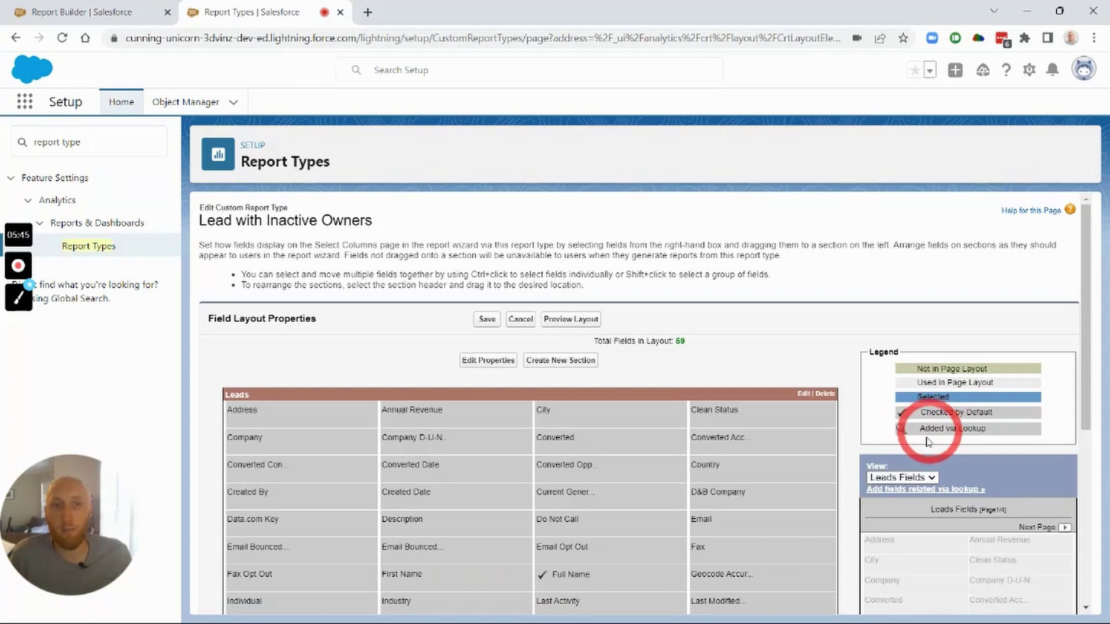
left_click(921, 491)
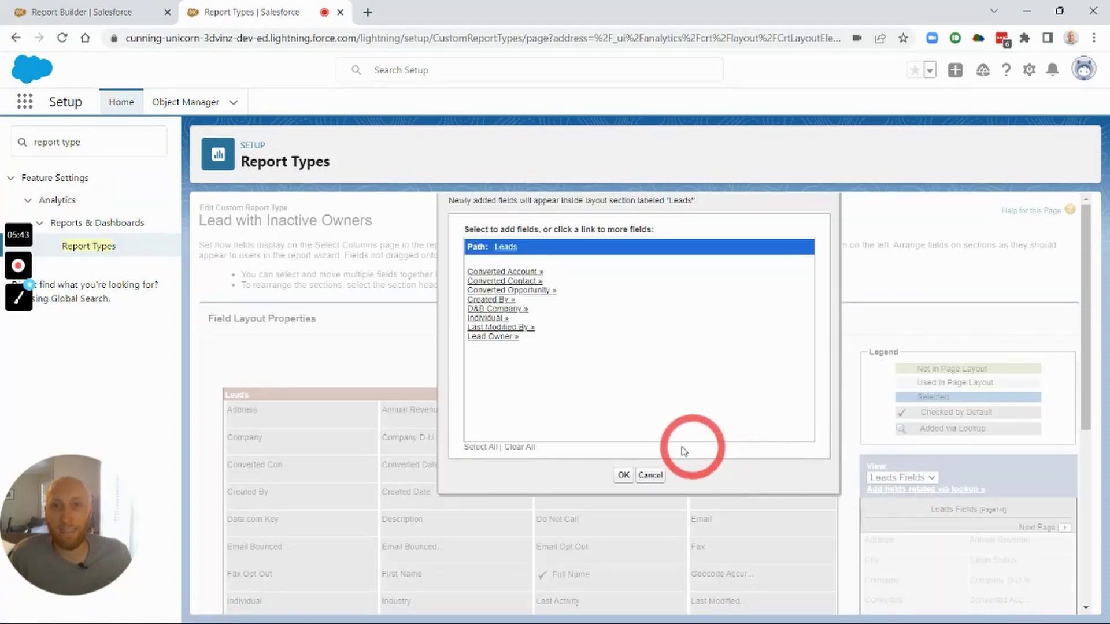
left_click(493, 338)
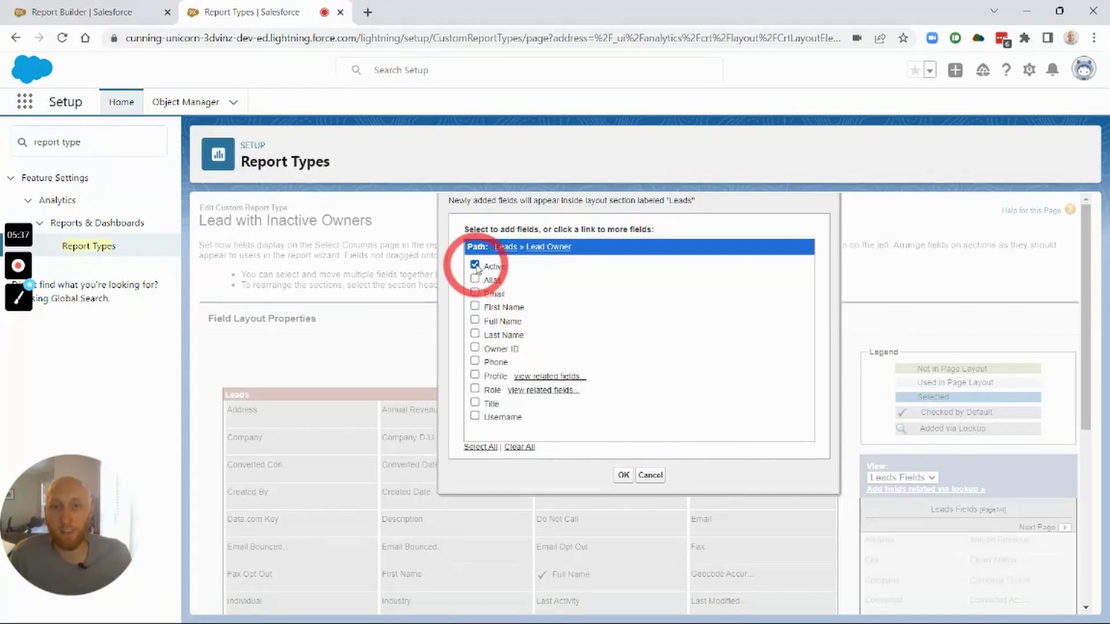
left_click(624, 476)
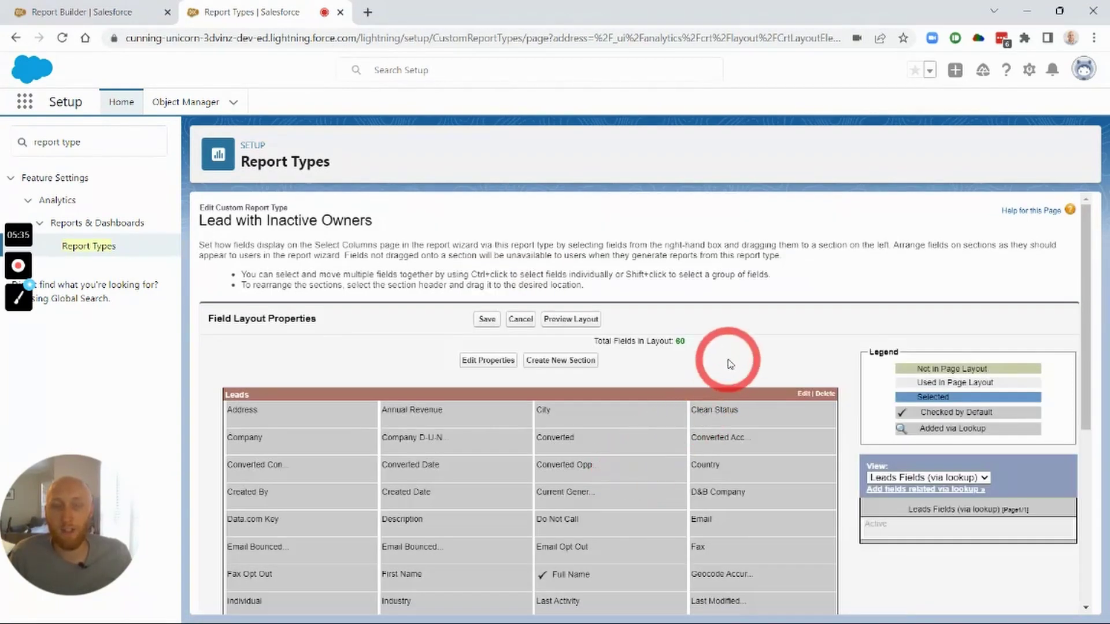
scroll(708, 375, "down", 3)
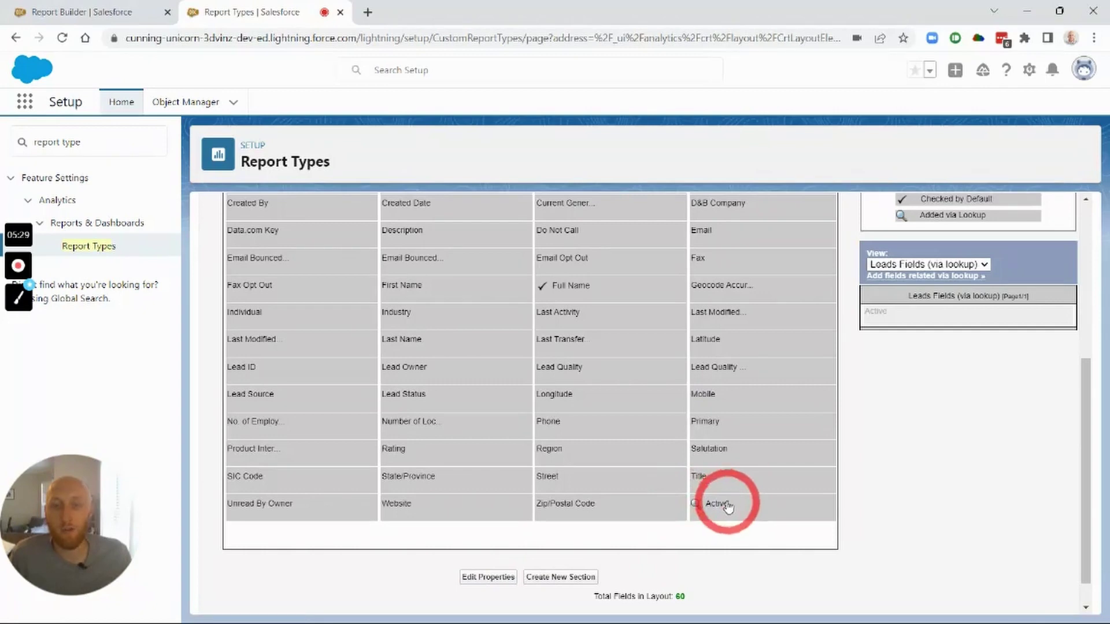
scroll(573, 532, "down", 1)
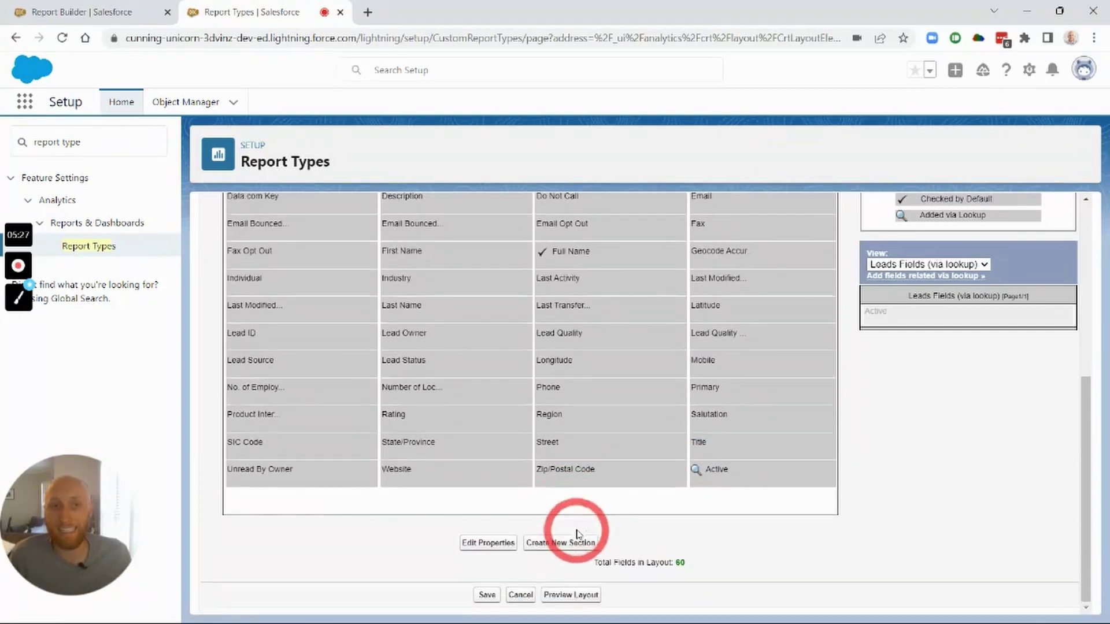
scroll(568, 515, "up", 5)
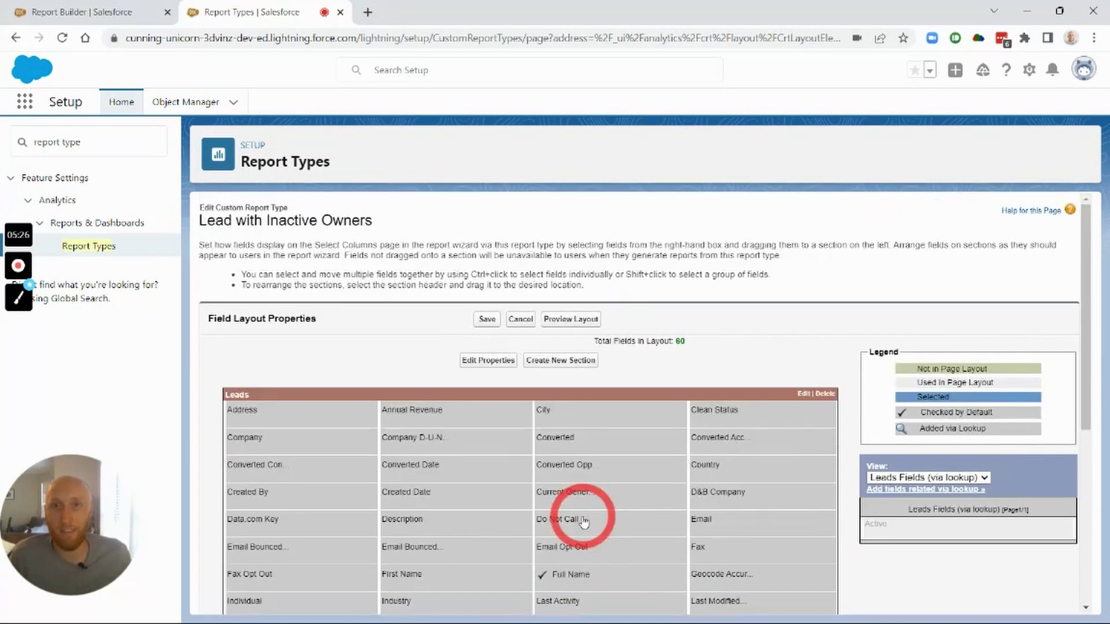
left_click(487, 320)
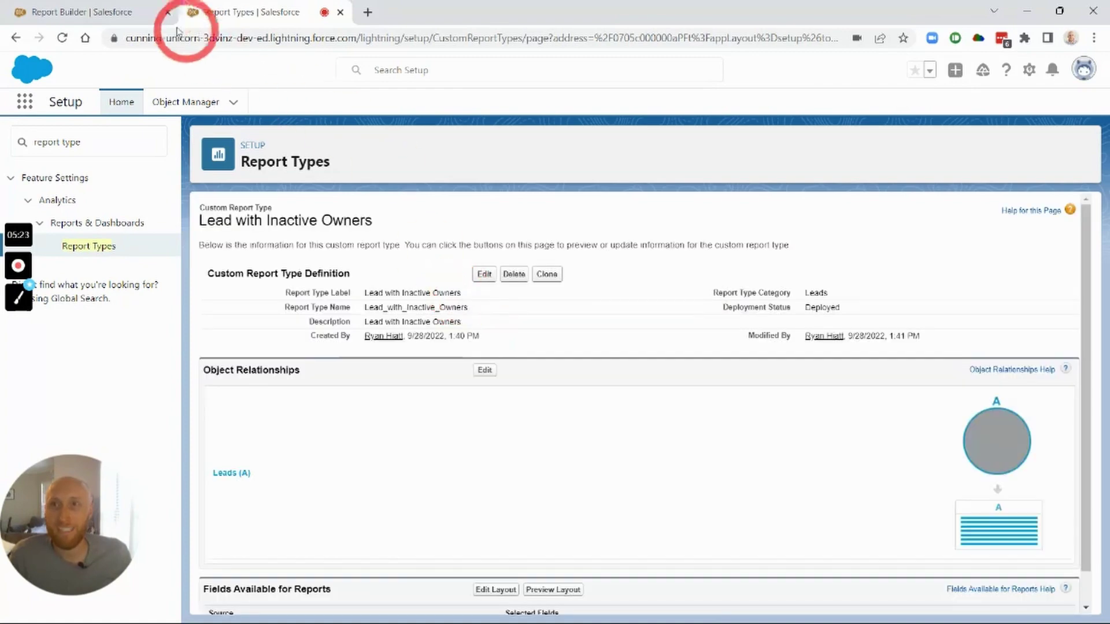
Back in the report builder, start a report on the Lead with Inactive Owners type
left_click(105, 13)
left_click(62, 37)
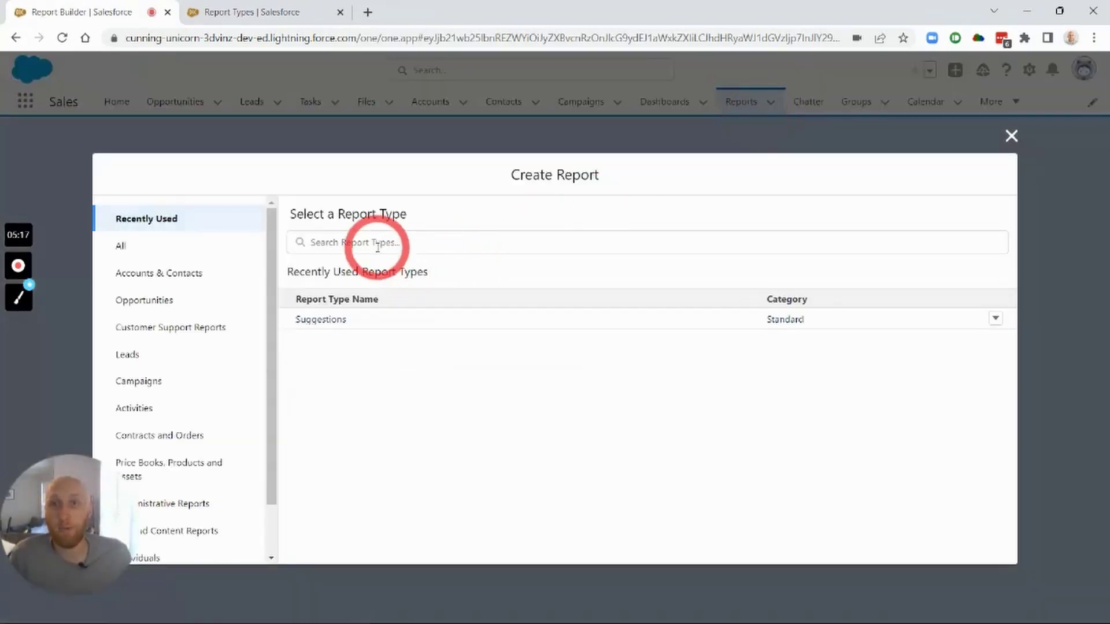
left_click(134, 356)
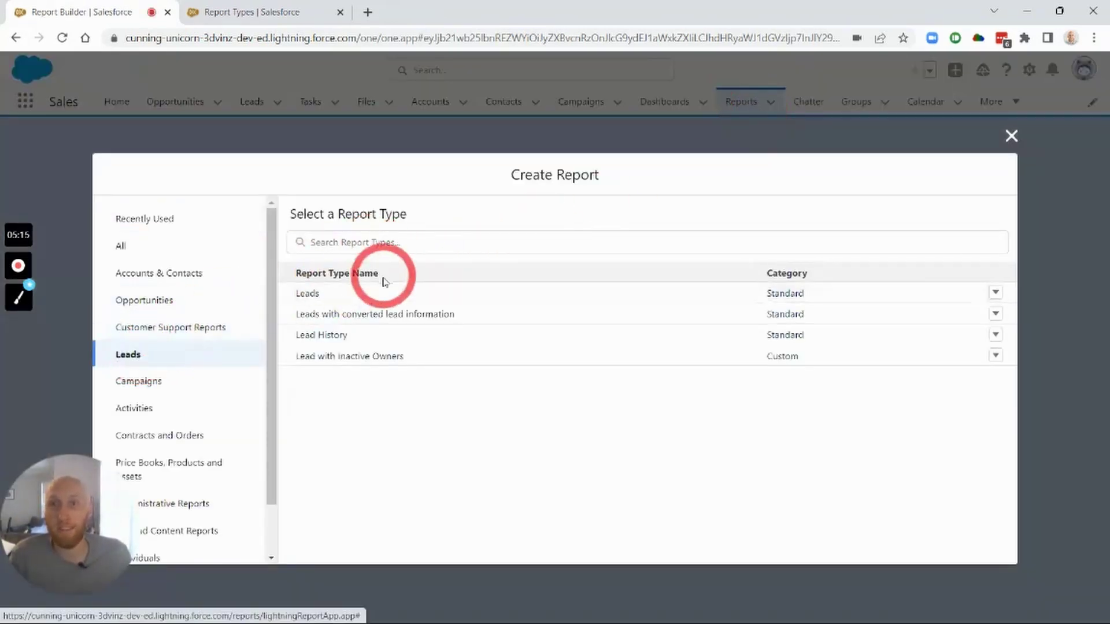
left_click(351, 351)
left_click(828, 297)
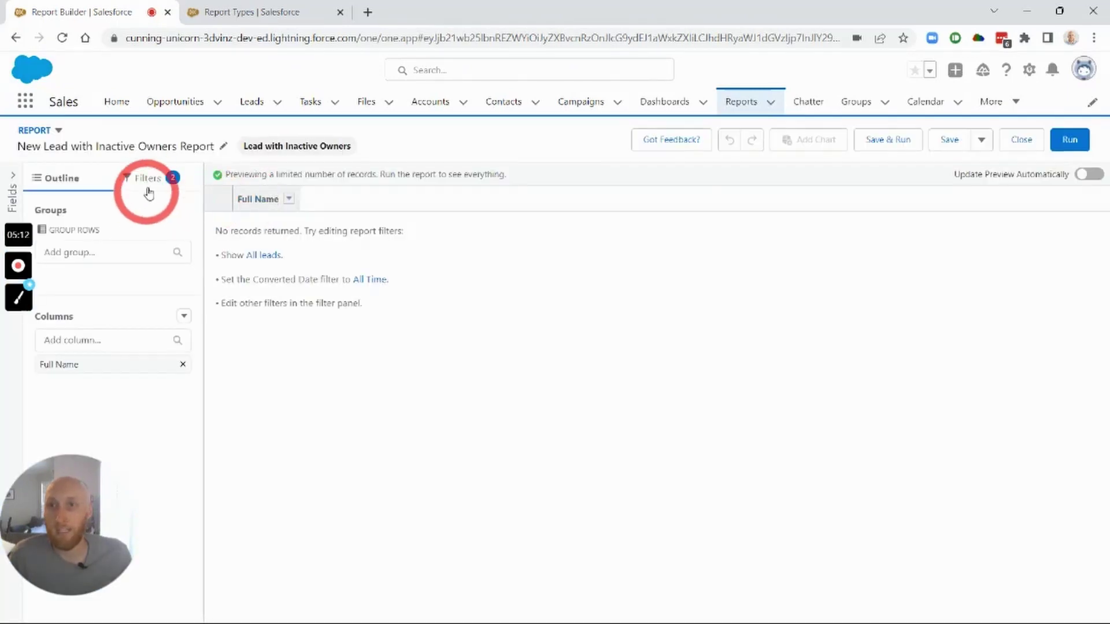
left_click(146, 180)
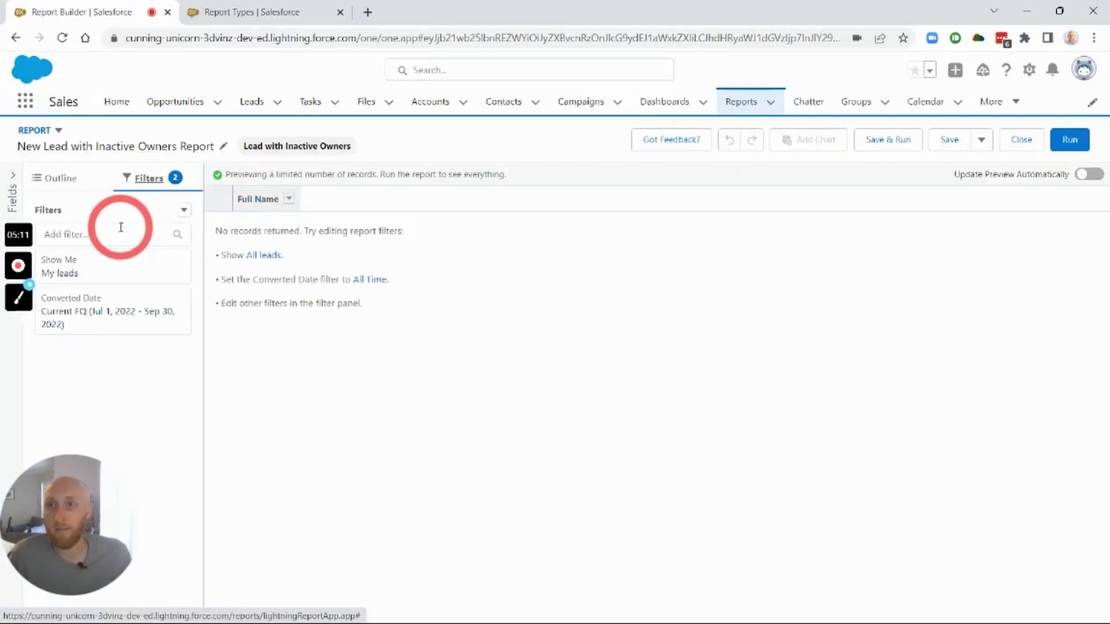
Add a Lead Owner: Active filter with its value set to False
left_click(121, 227)
type("act")
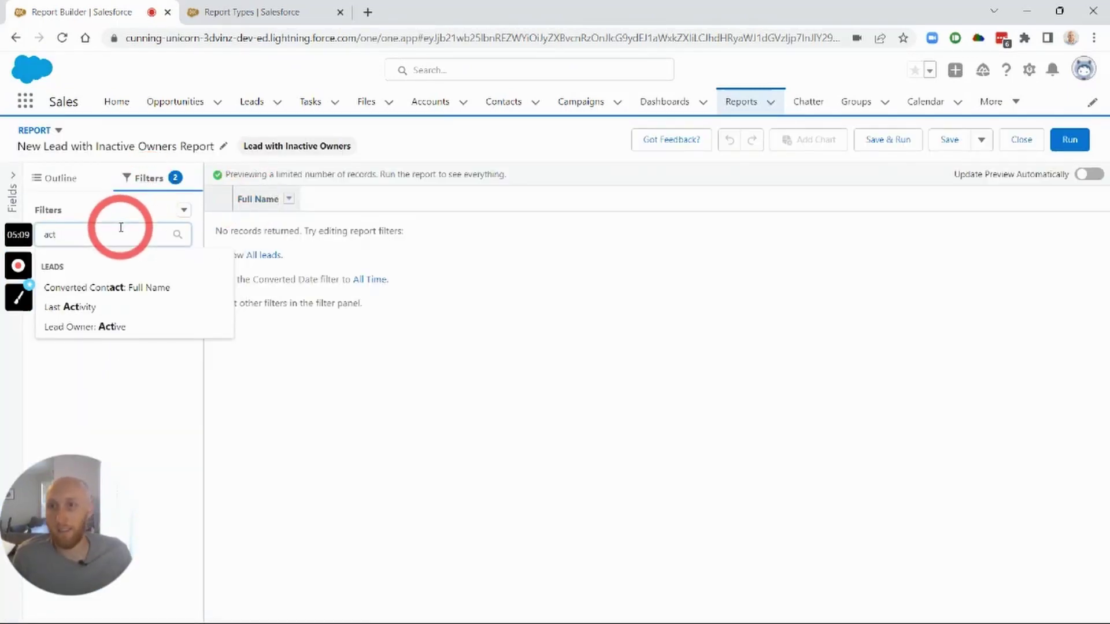
left_click(81, 327)
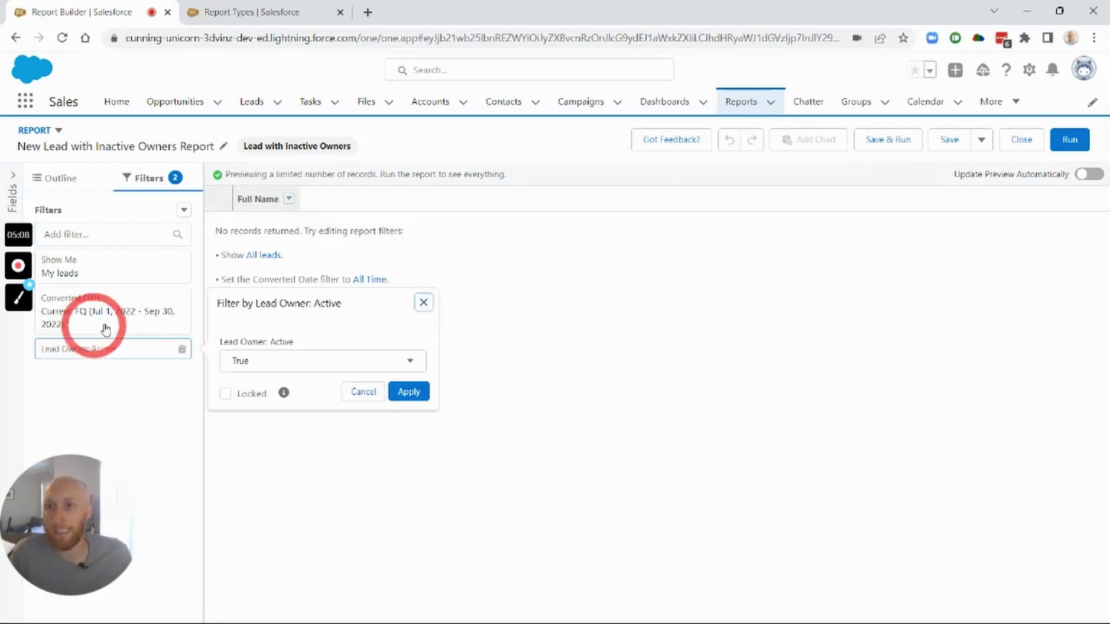
left_click(248, 362)
left_click(255, 408)
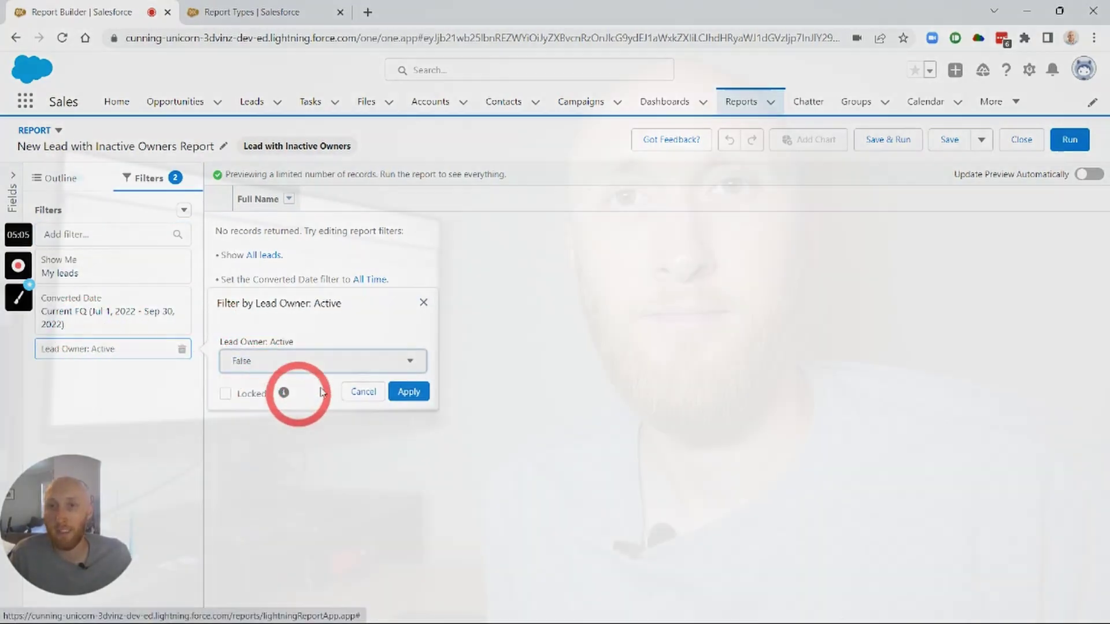